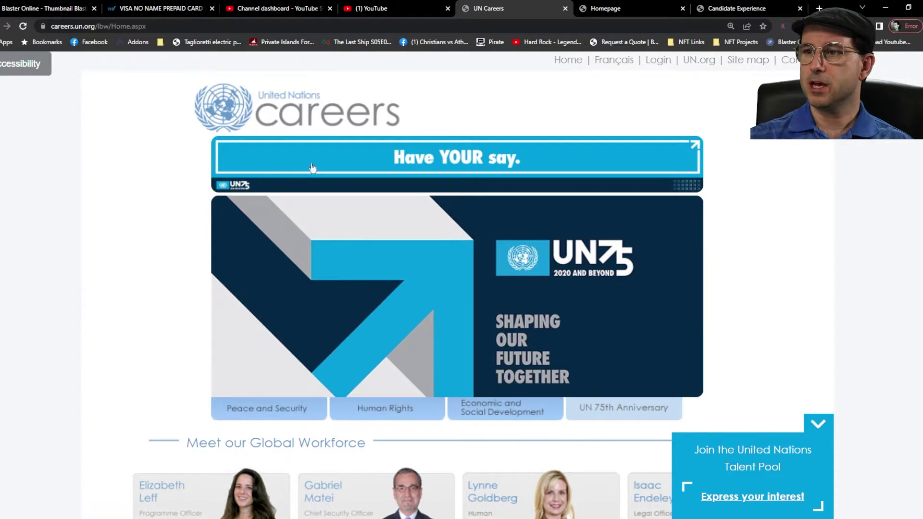
Log in to inspira with the pre-filled credentials and search the job openings of 1 year or longer for "driver".
click(663, 65)
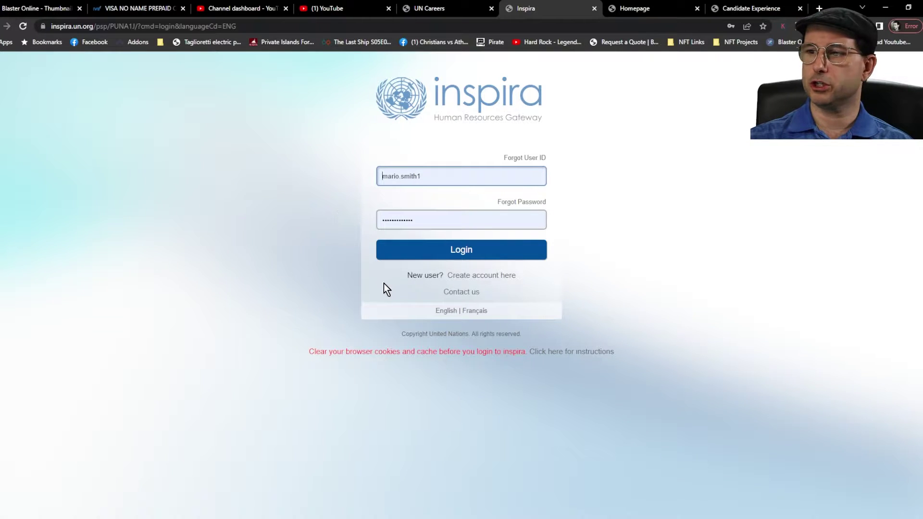
click(433, 251)
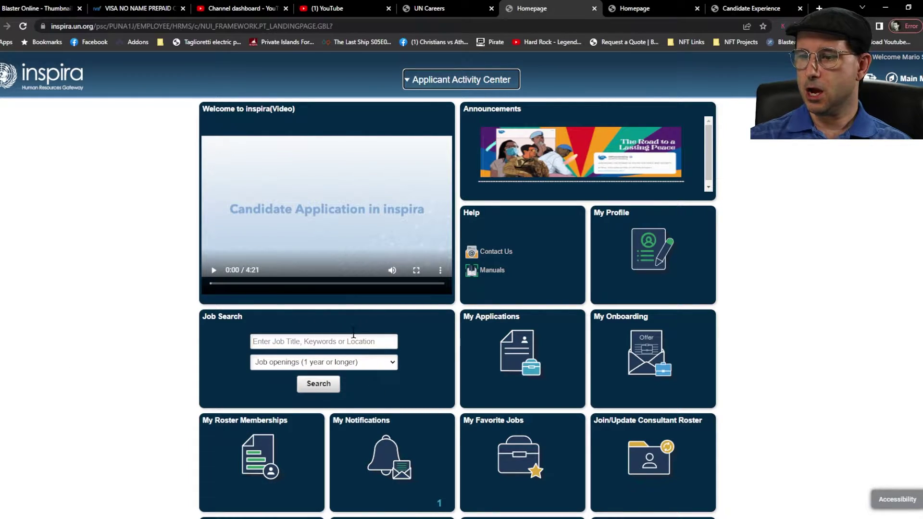
click(323, 339)
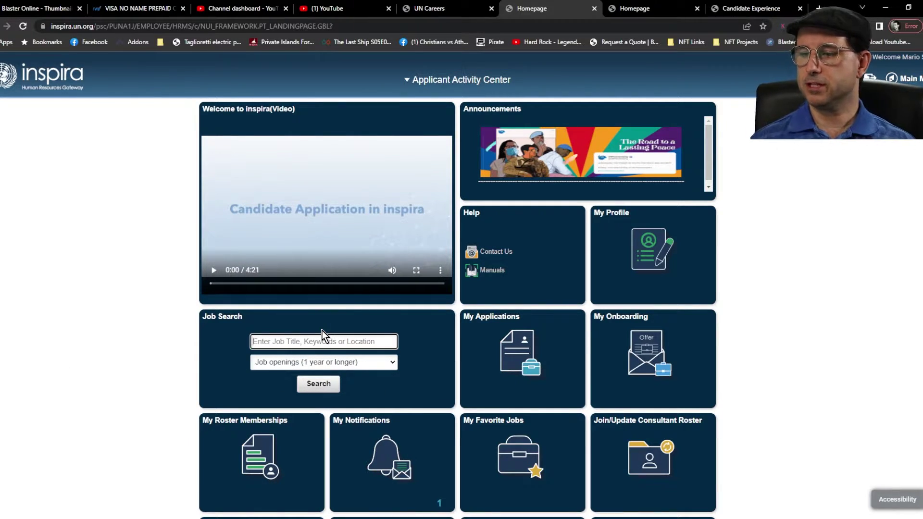
text(driver)
key(Return)
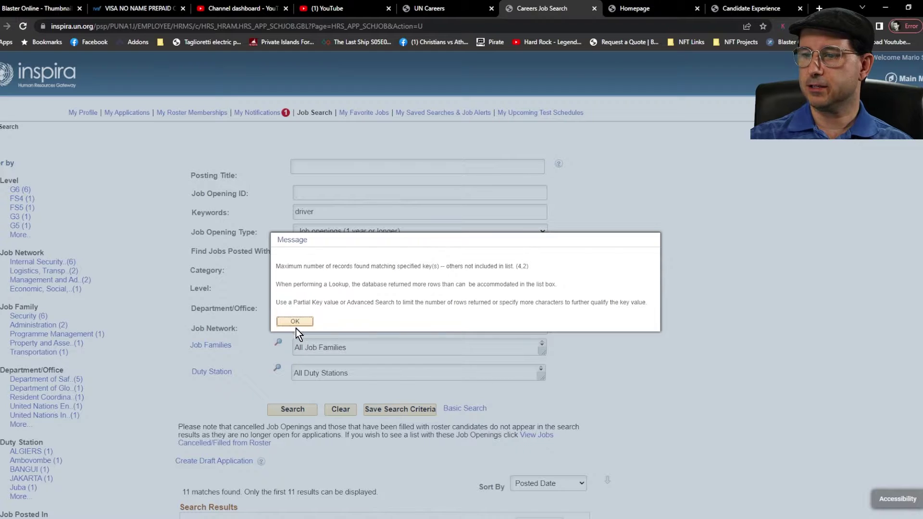
click(295, 325)
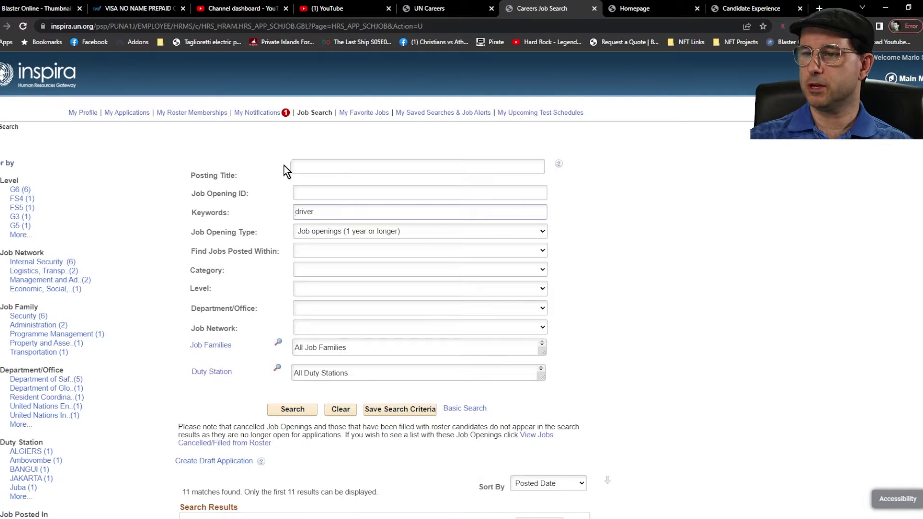
Open the Field Security Associate posting for the Port Moresby duty station from the search results.
scroll(289, 202, down, 3)
scroll(290, 226, down, 5)
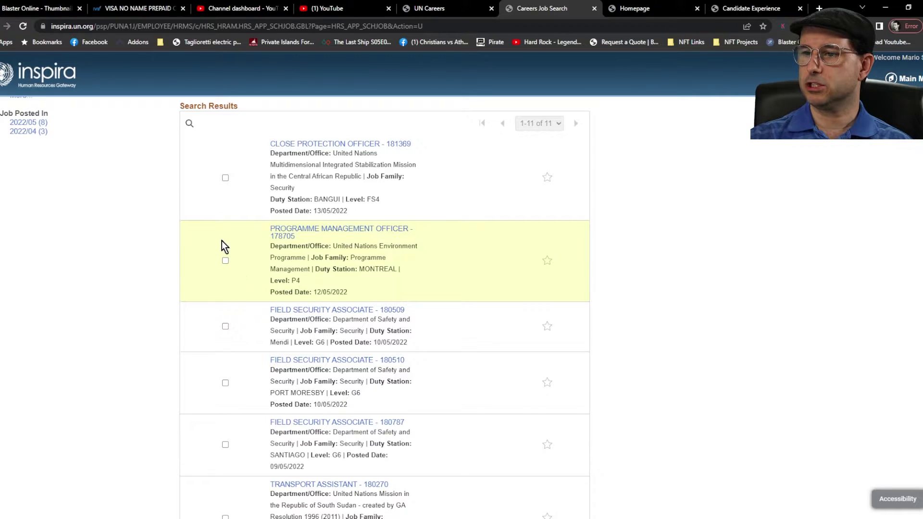
scroll(259, 170, down, 3)
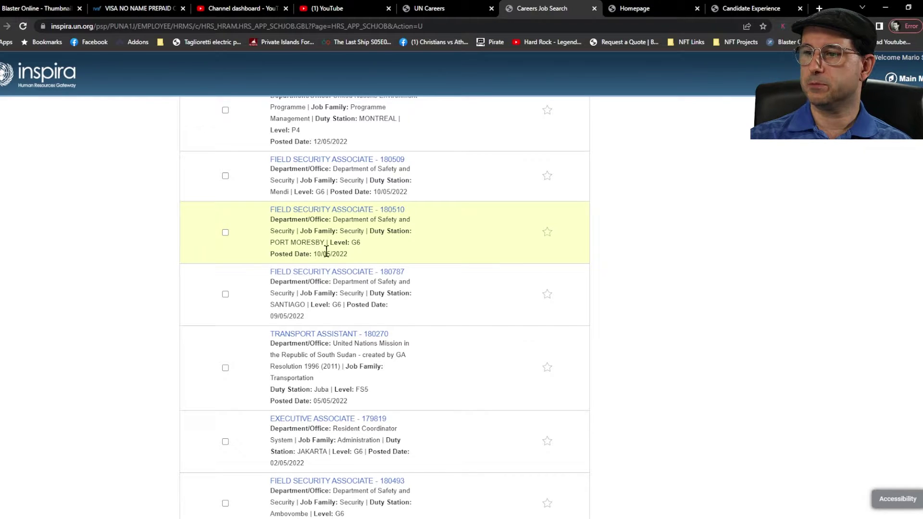
click(324, 212)
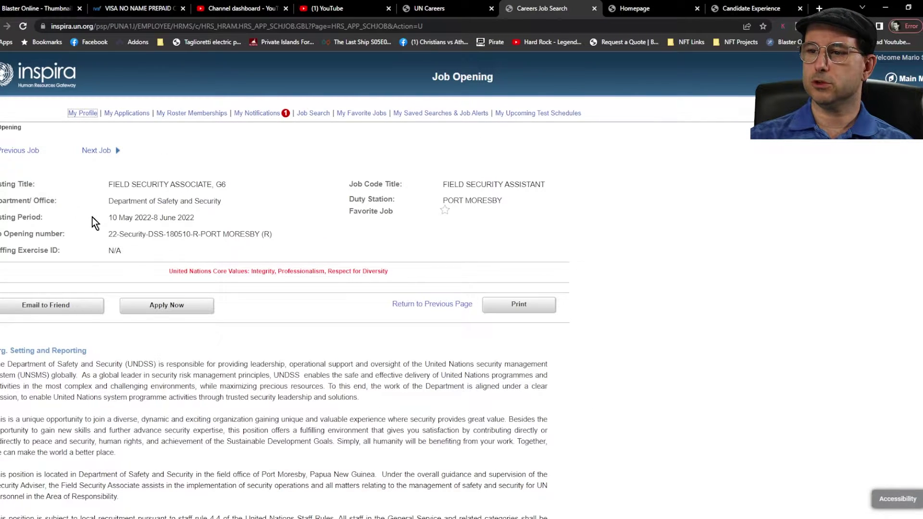
Review the posting period, responsibilities, competencies, education, work experience and special notice of the job opening.
drag(107, 221, 128, 222)
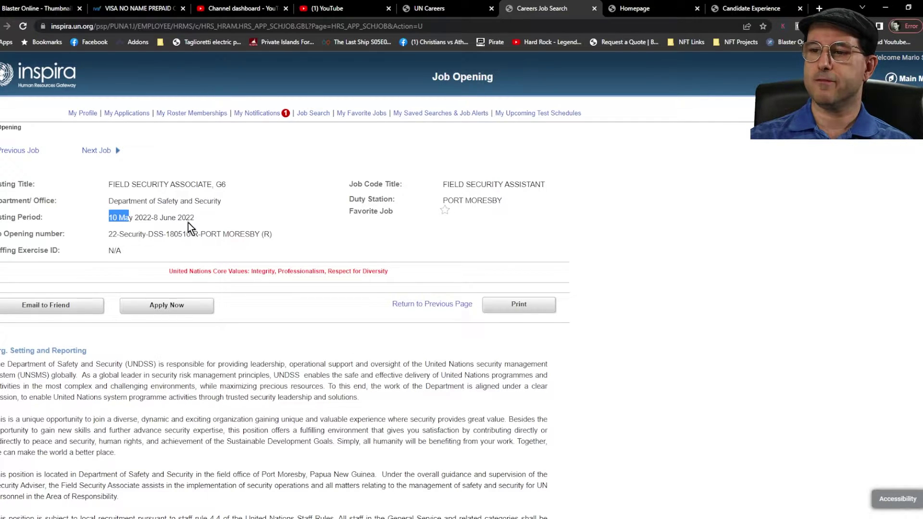
click(159, 226)
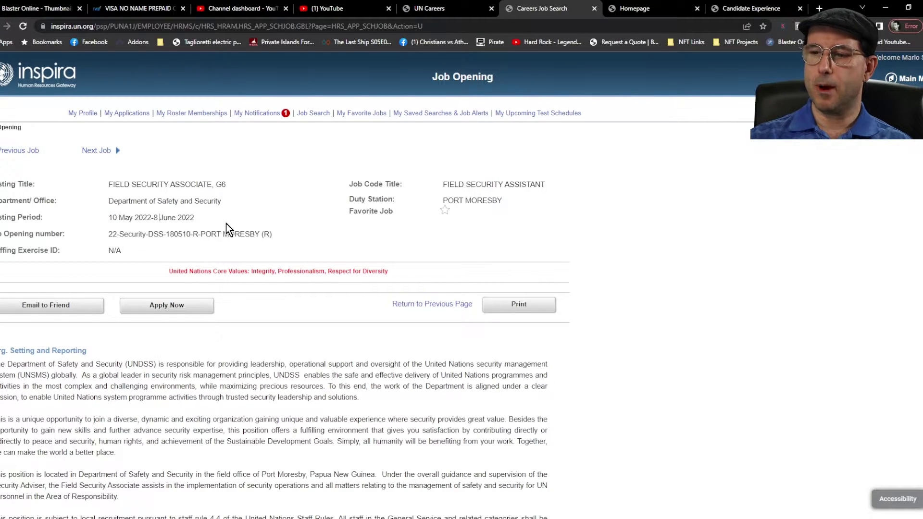
scroll(220, 211, down, 5)
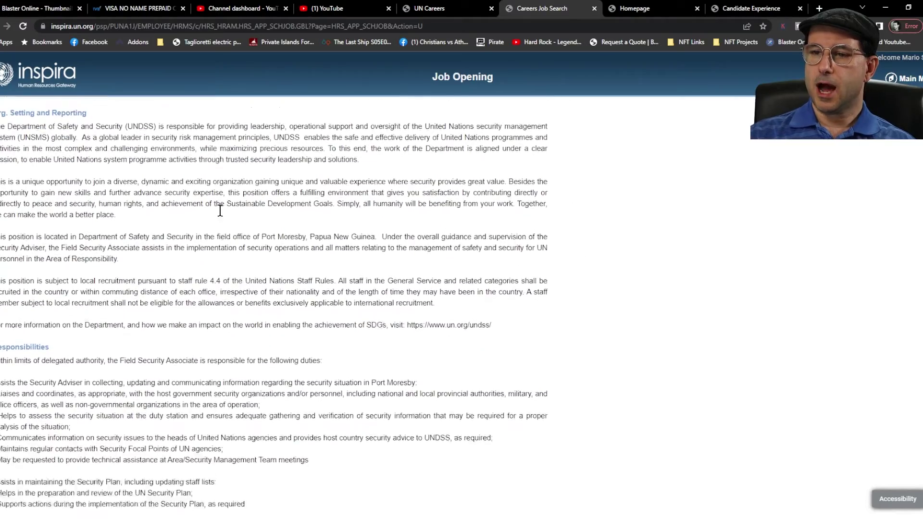
scroll(221, 212, down, 10)
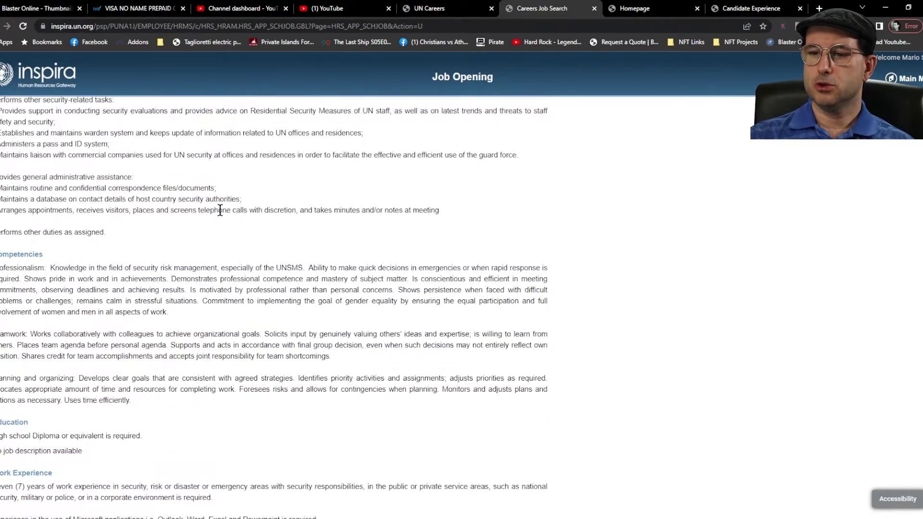
scroll(220, 210, down, 8)
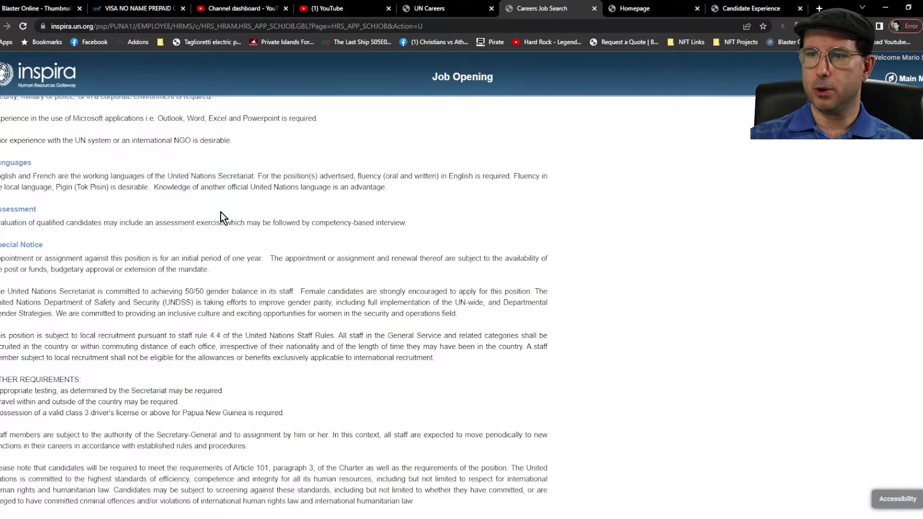
scroll(221, 212, up, 7)
scroll(220, 212, up, 11)
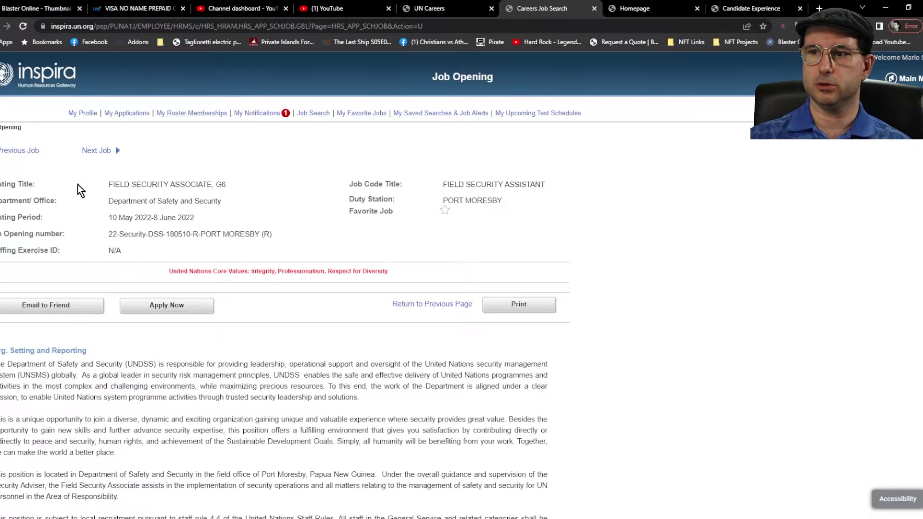
Start an application for this job opening and try to proceed with replicating the existing TRANSPORT ASSISTANT application.
click(166, 305)
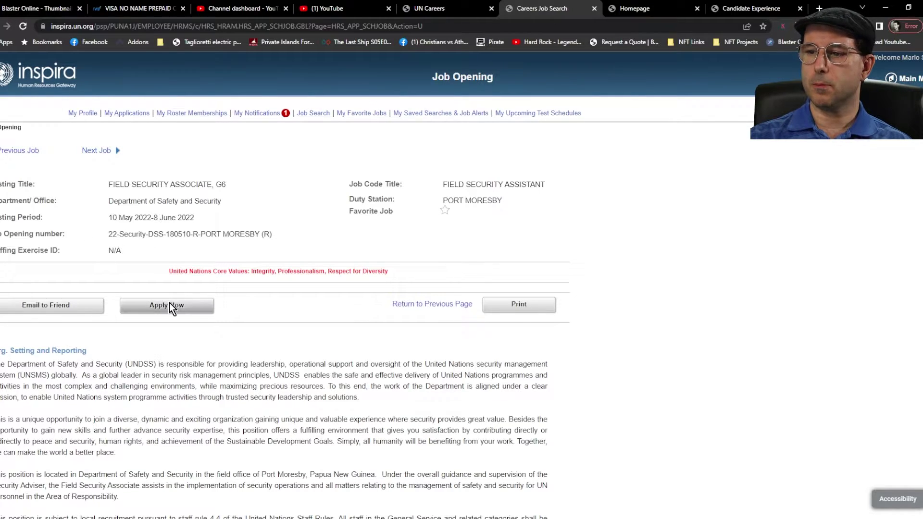
scroll(405, 199, down, 1)
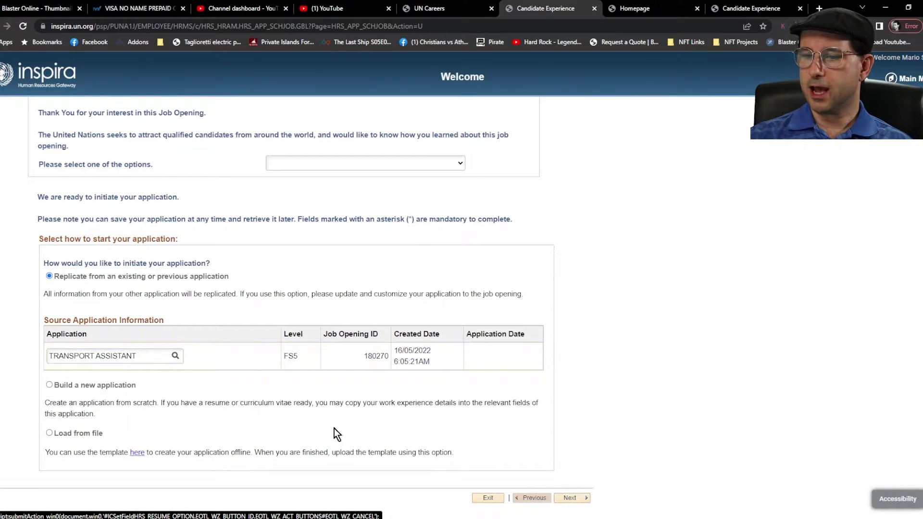
scroll(296, 454, down, 1)
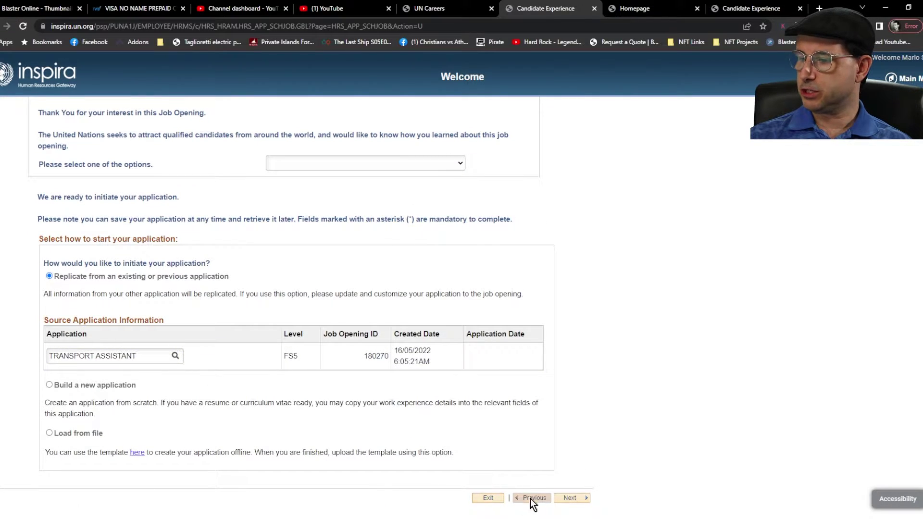
click(569, 498)
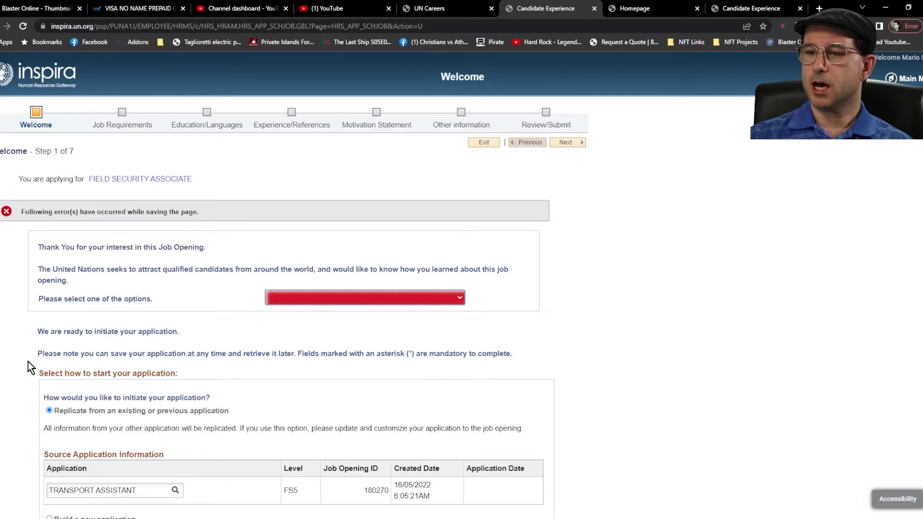
Choose Other as the way the job opening was learned about, continue to Job Requirements and dismiss the introductory video.
click(311, 298)
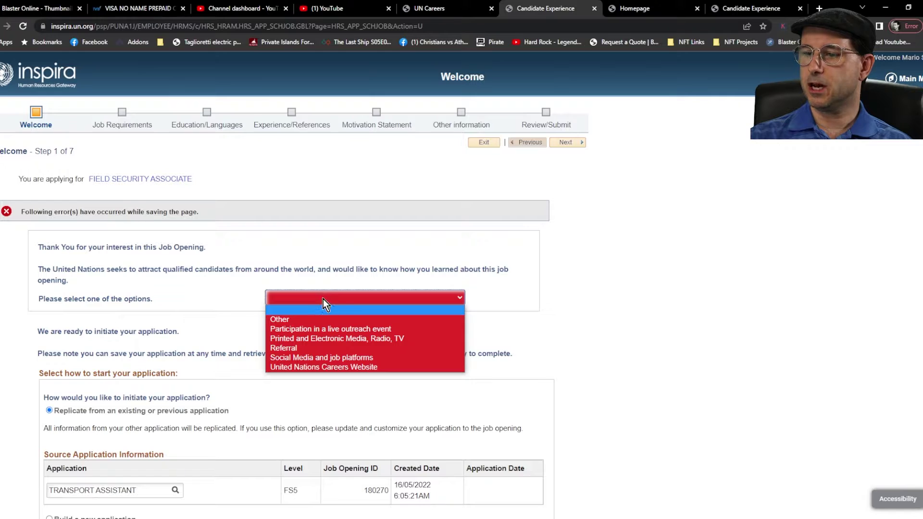
click(360, 317)
scroll(629, 325, down, 3)
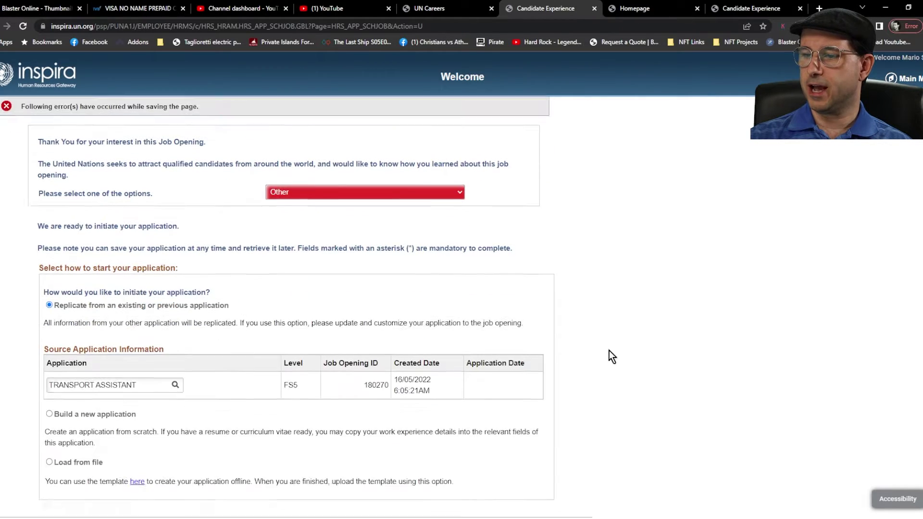
click(577, 498)
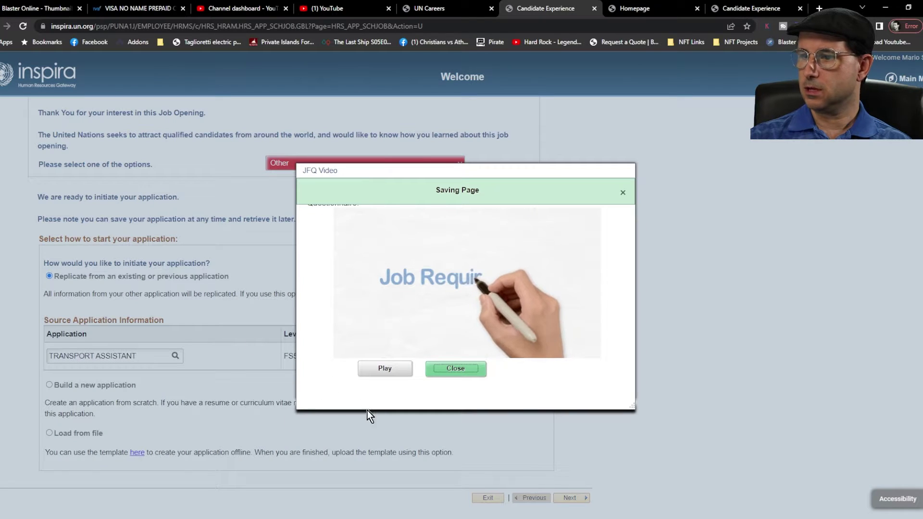
click(454, 369)
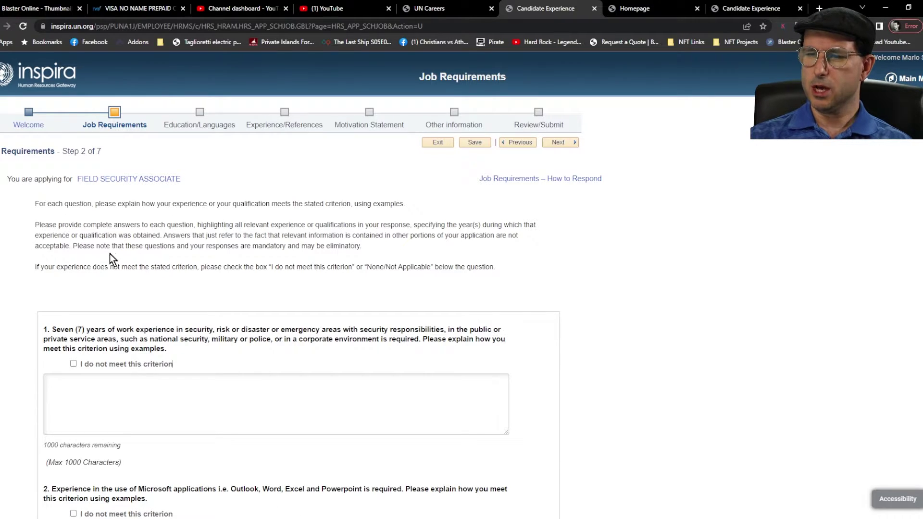
Look through the job requirement questions and mark the first one, on seven years of security work experience, as not met.
scroll(58, 263, down, 2)
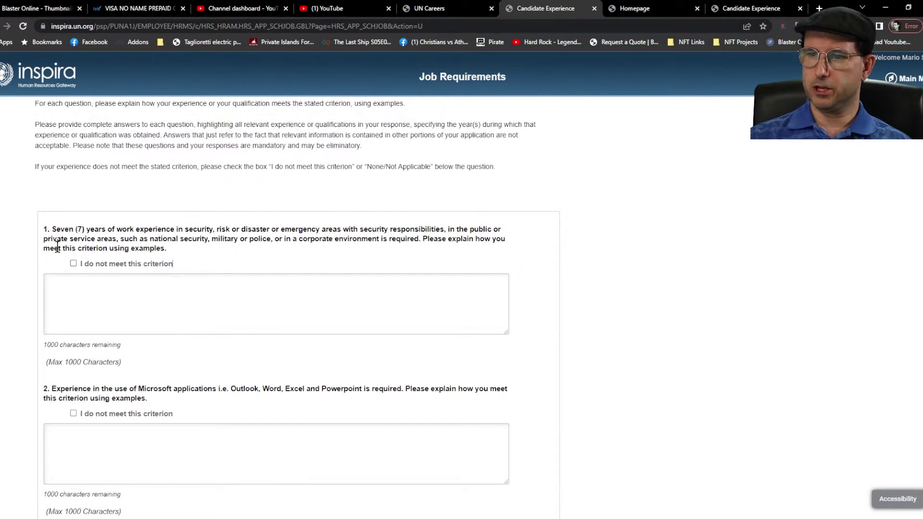
scroll(56, 245, down, 3)
scroll(58, 245, down, 7)
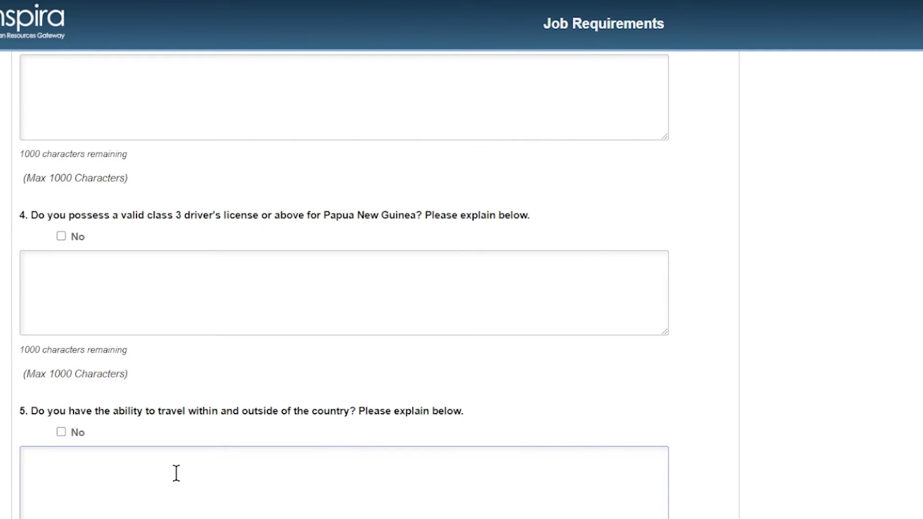
scroll(176, 473, up, 10)
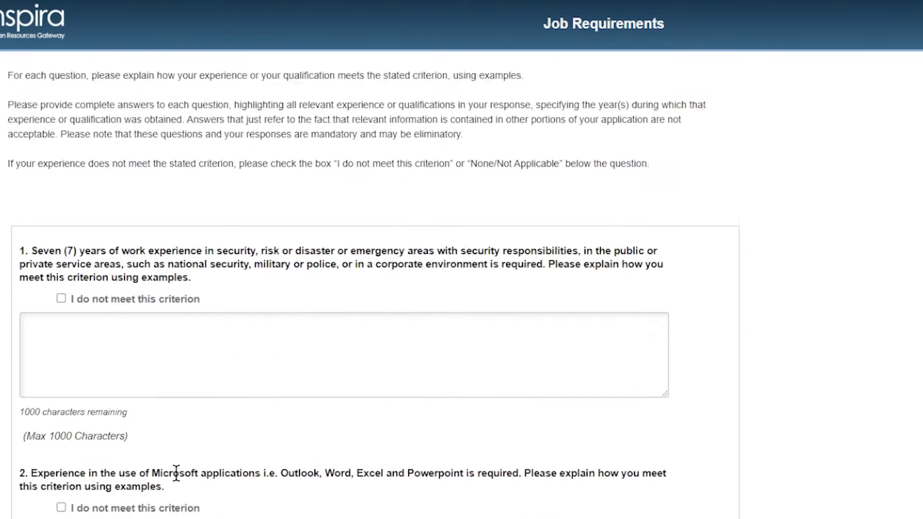
scroll(175, 474, down, 1)
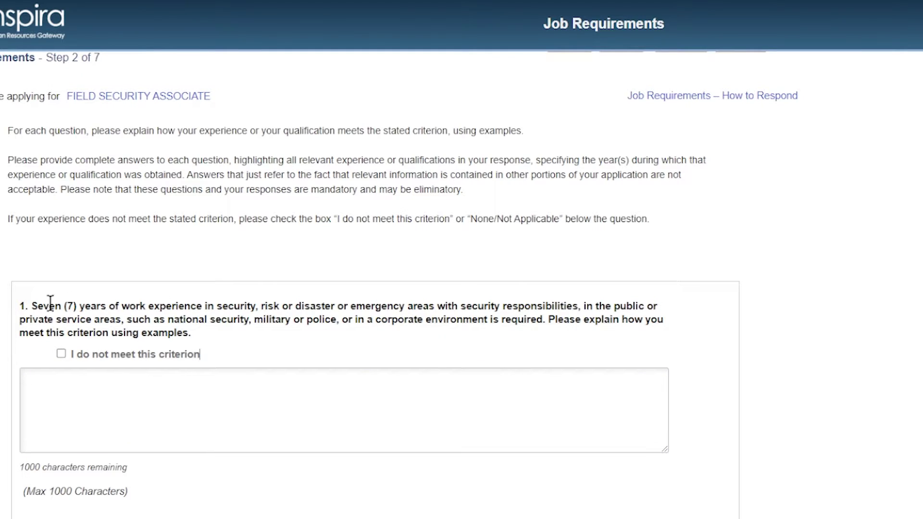
click(61, 354)
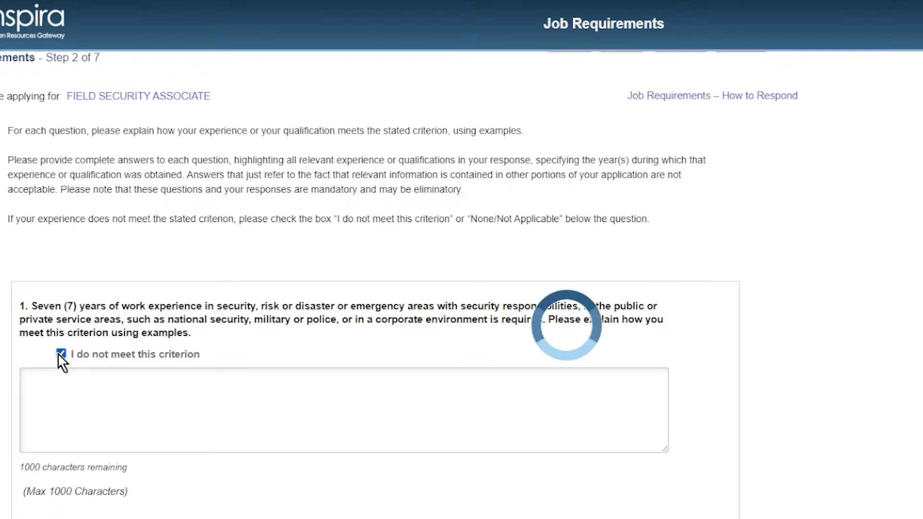
click(206, 431)
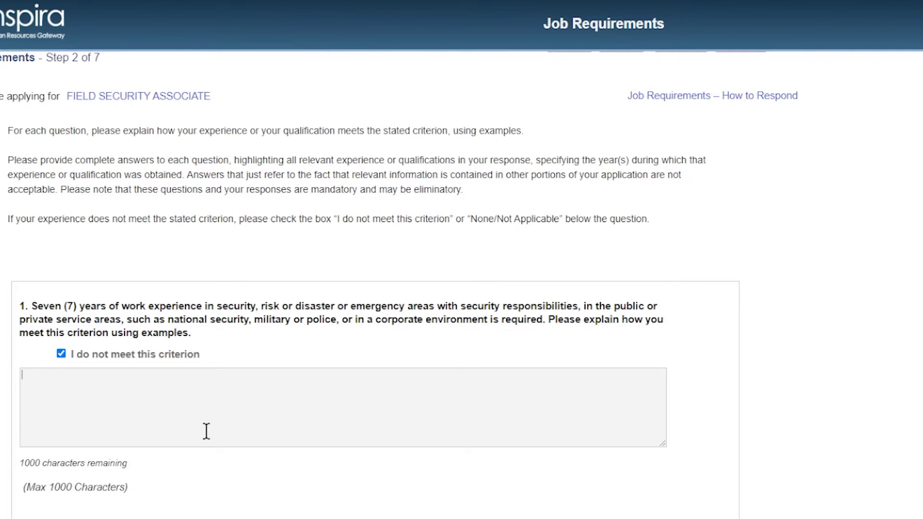
Answer No to the questions about the ability to travel and the class 3 driver's license for Papua New Guinea.
scroll(97, 366, down, 15)
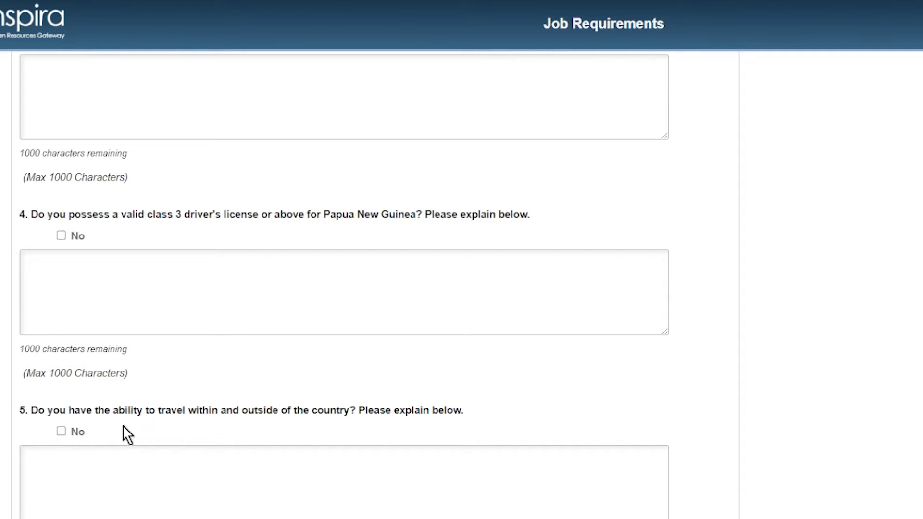
click(60, 431)
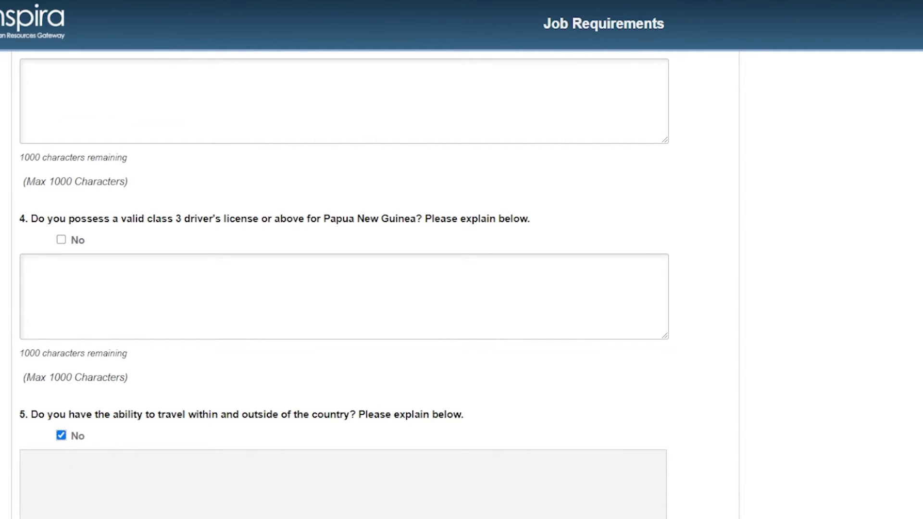
scroll(344, 286, up, 2)
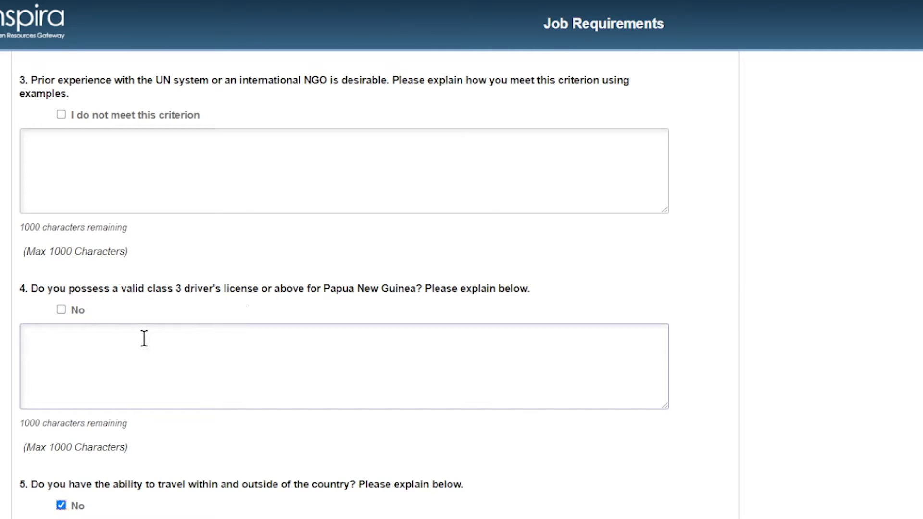
drag(48, 288, 39, 335)
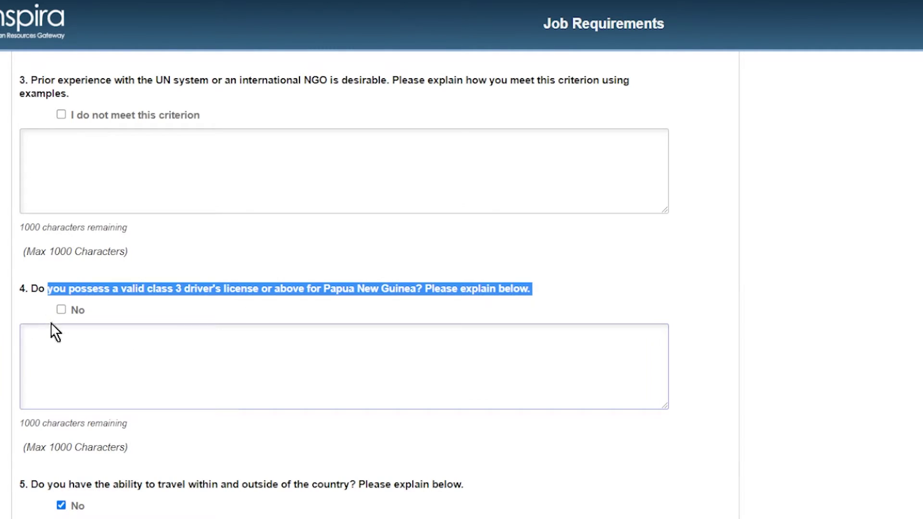
click(53, 315)
click(58, 311)
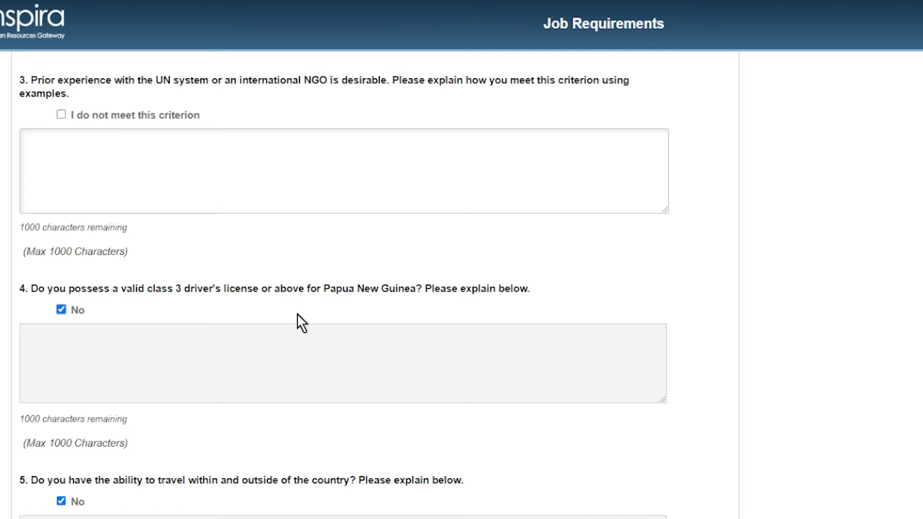
Clear the "I do not meet this criterion" mark on the seven years of security work experience question.
scroll(284, 307, up, 10)
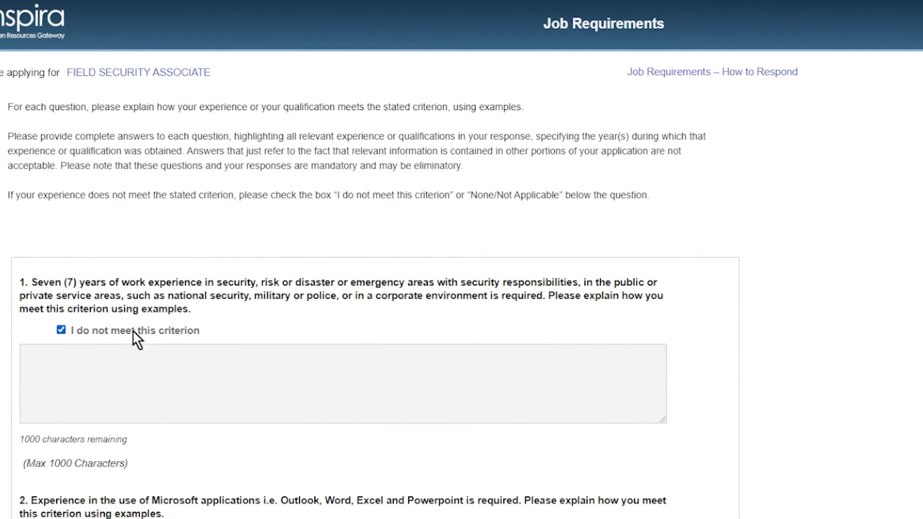
click(61, 331)
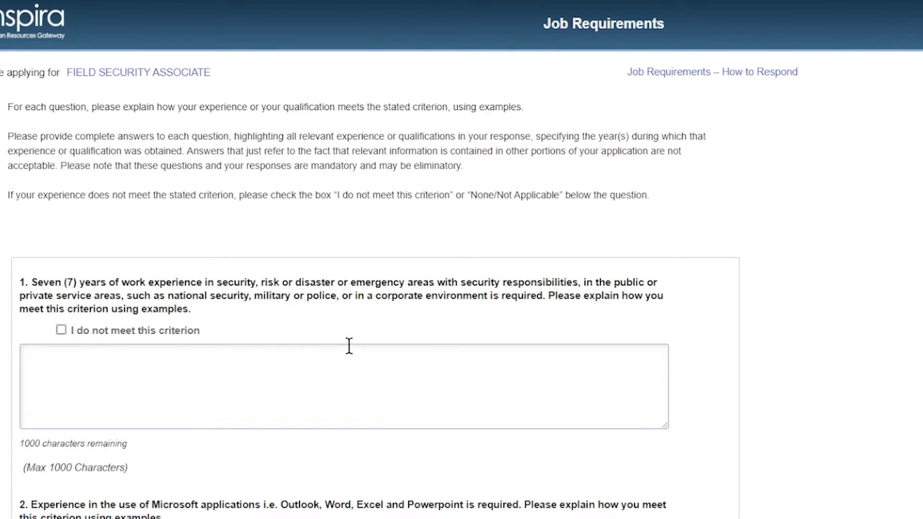
Look through the first three job requirement questions, placing the cursor in the answer boxes on security experience and Microsoft applications.
click(235, 371)
scroll(229, 365, down, 6)
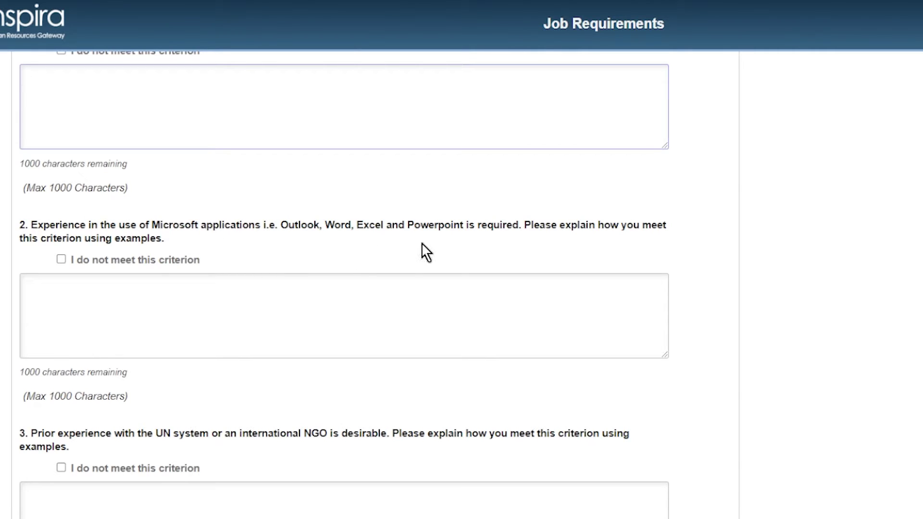
click(287, 335)
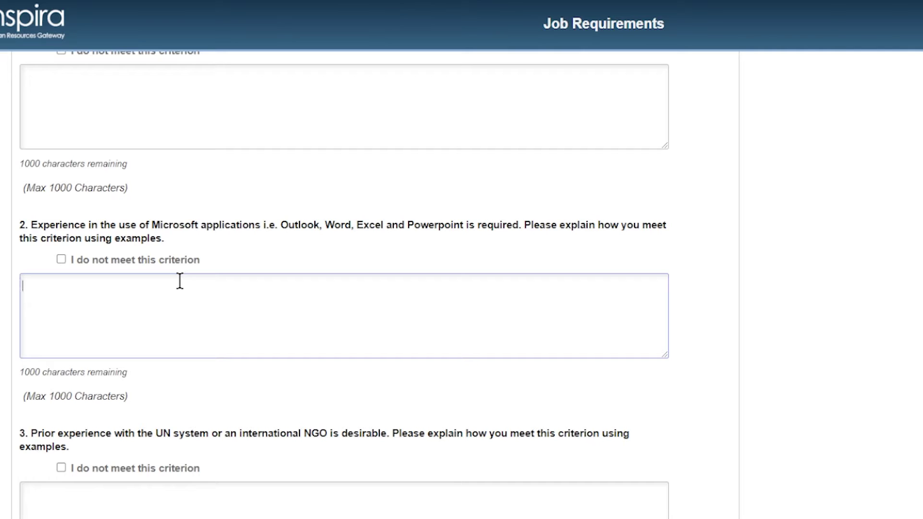
scroll(180, 282, down, 4)
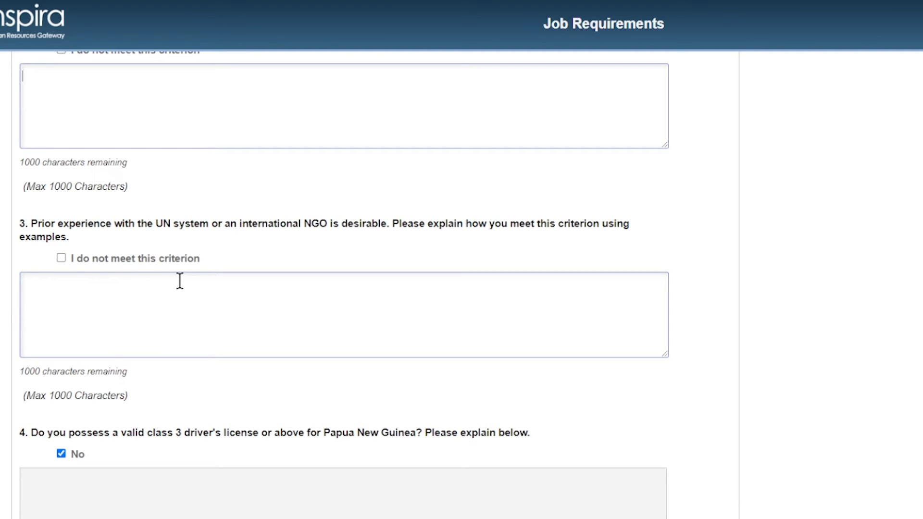
scroll(180, 282, up, 10)
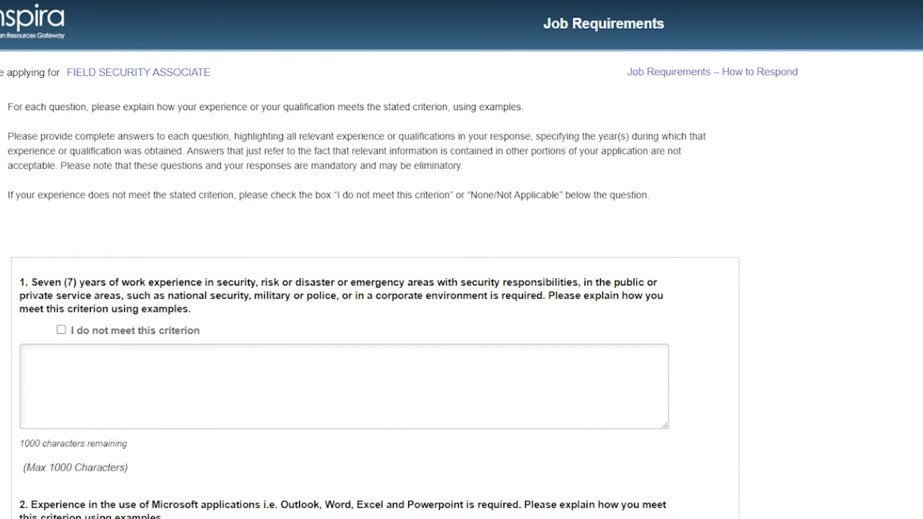
Mark the seven years of security work experience question as "I do not meet this criterion" and continue to Education/Languages.
click(61, 330)
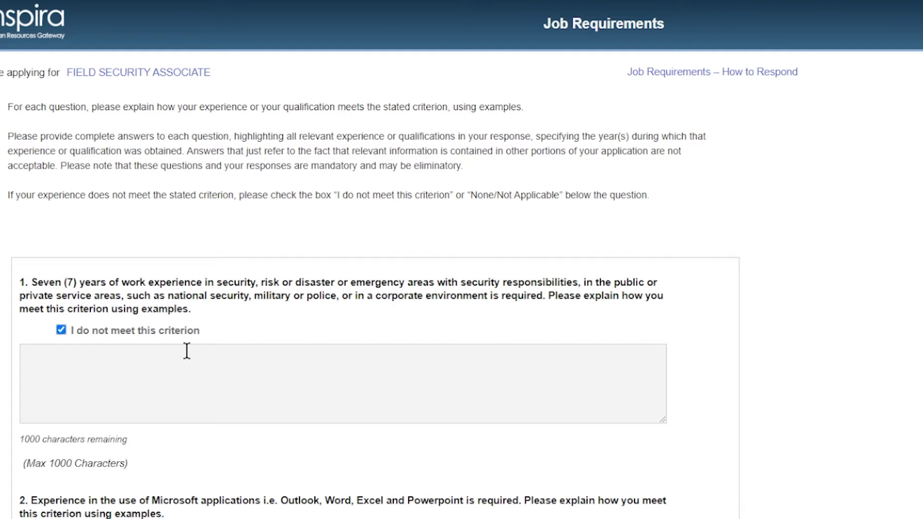
scroll(187, 351, up, 2)
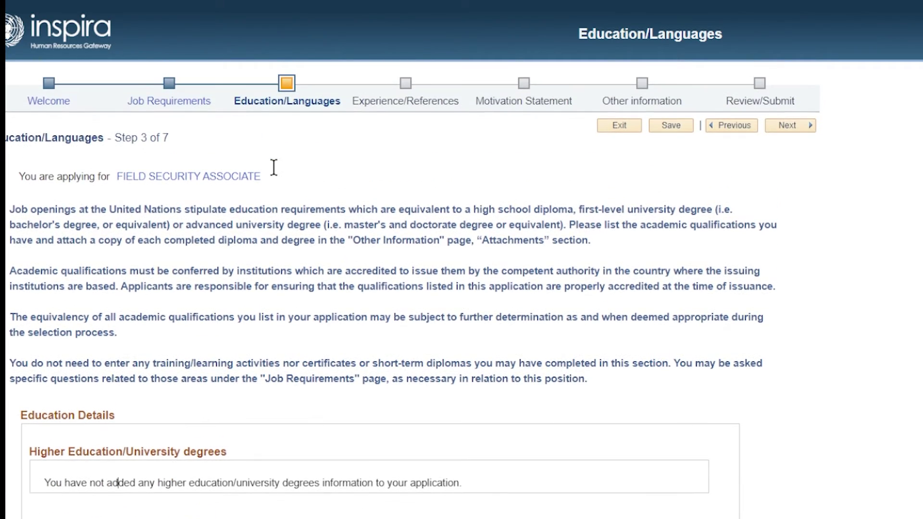
Examine the academic qualification instructions and the Education Details sections for university degrees, secondary education and certificates.
scroll(336, 173, down, 2)
scroll(350, 166, up, 2)
scroll(298, 312, down, 4)
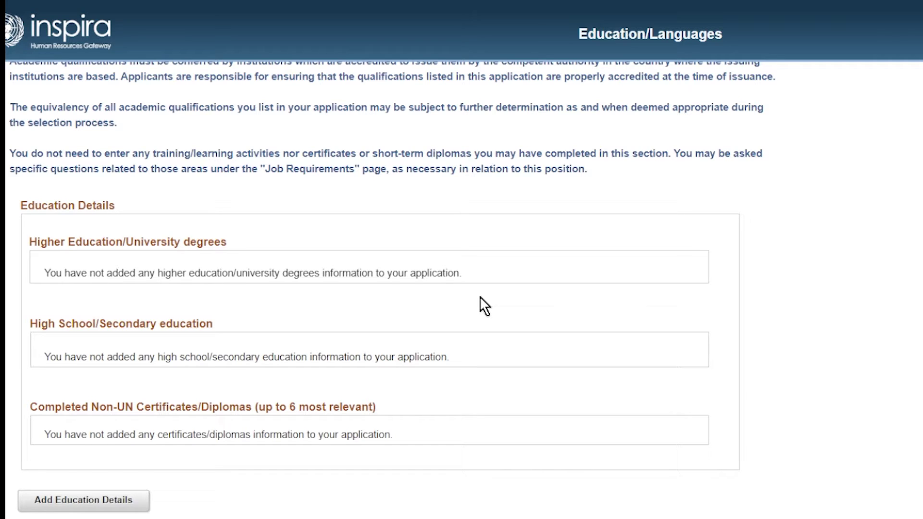
scroll(480, 296, up, 1)
scroll(480, 296, up, 5)
scroll(392, 270, down, 5)
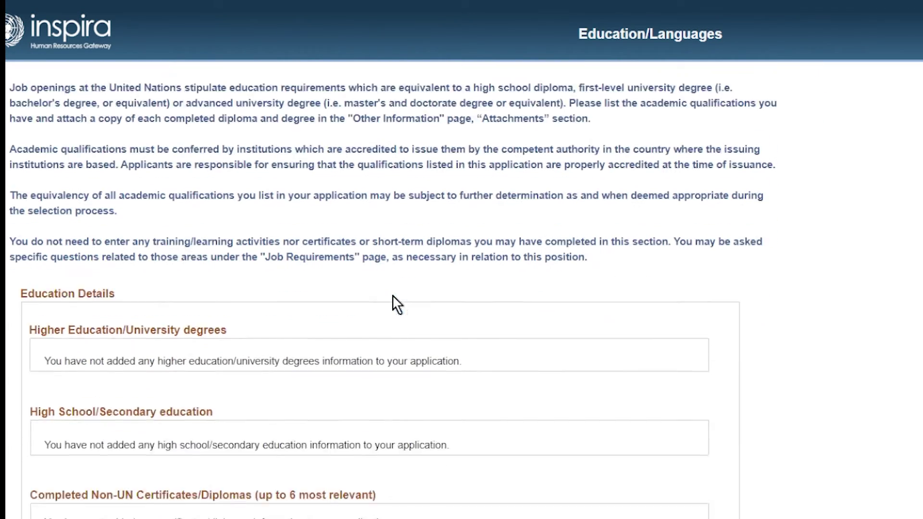
scroll(397, 270, up, 5)
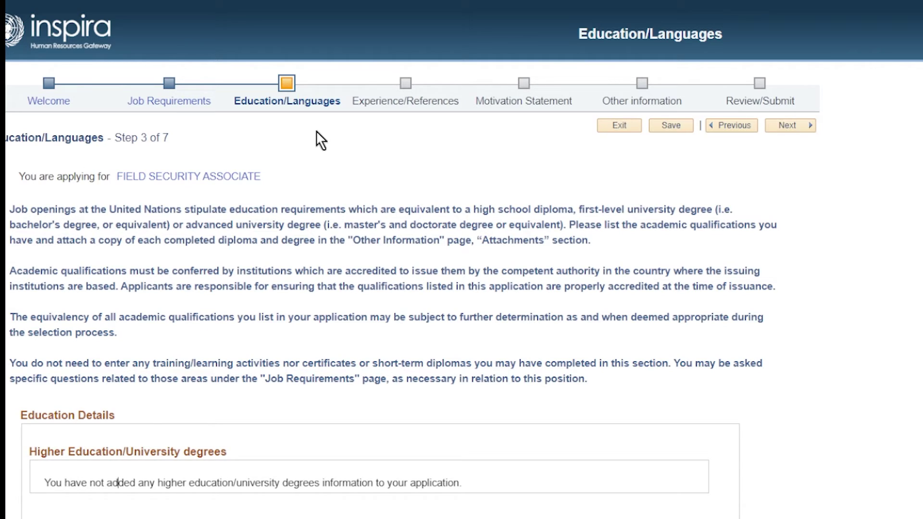
scroll(345, 102, down, 5)
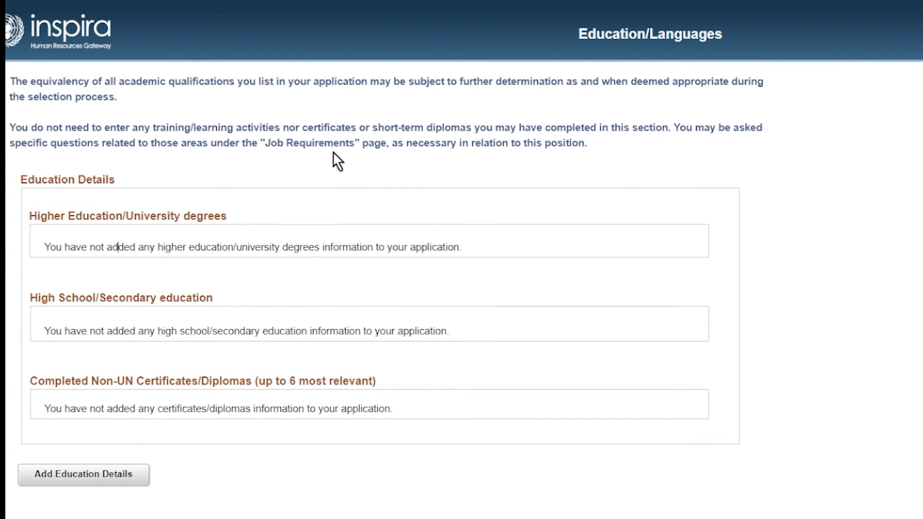